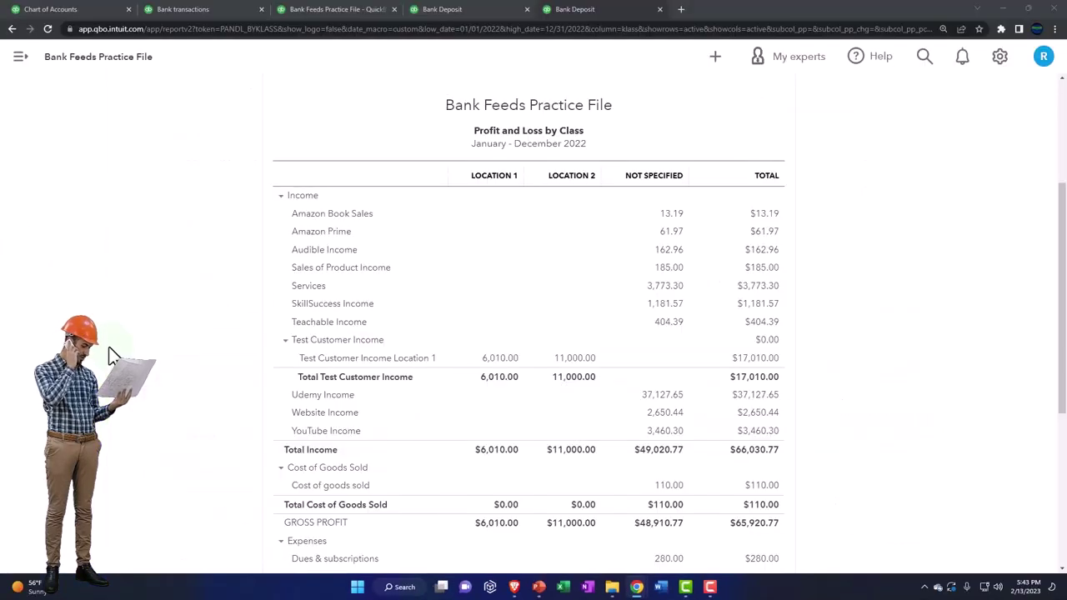
# Step: Examine the Location 1 and Location 2 columns for Test Customer Income in the Profit and Loss by Class report
pyautogui.scroll(3, 268, 287)
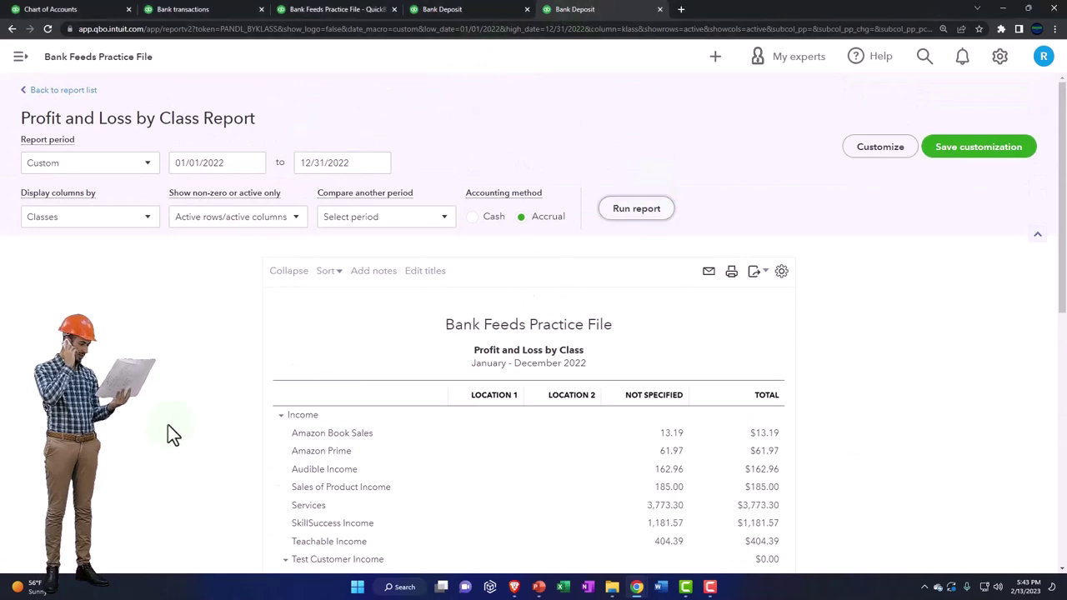
pyautogui.scroll(-2, 168, 429)
pyautogui.hotkey('ctrl', '+')
pyautogui.hotkey('ctrl', '+')
pyautogui.hotkey('ctrl', '+')
pyautogui.scroll(1, 168, 425)
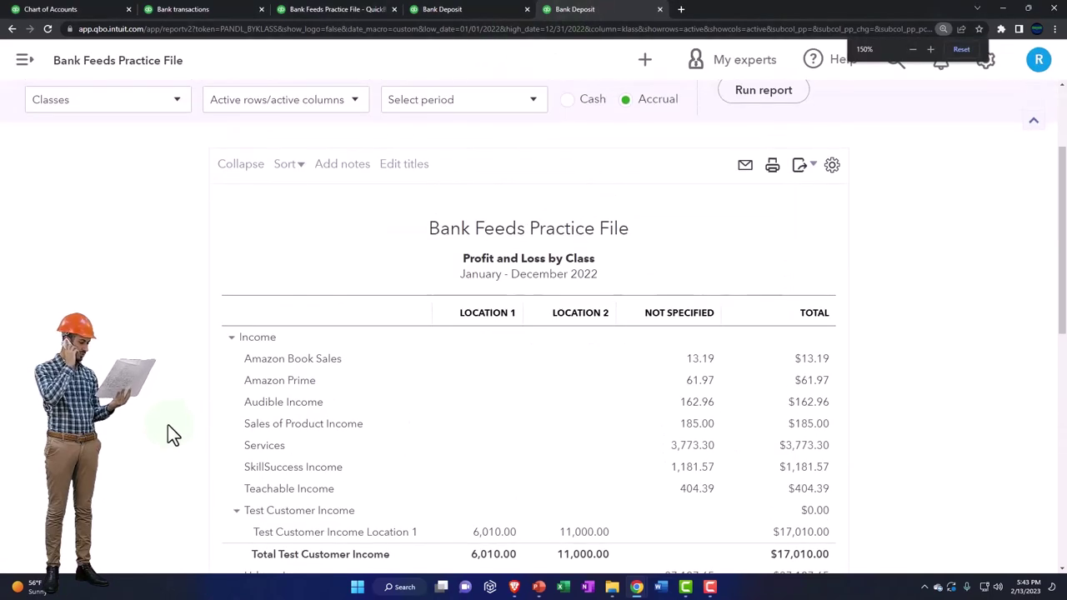
pyautogui.hotkey('ctrl', '+')
pyautogui.scroll(-1, 167, 424)
pyautogui.scroll(-1, 158, 429)
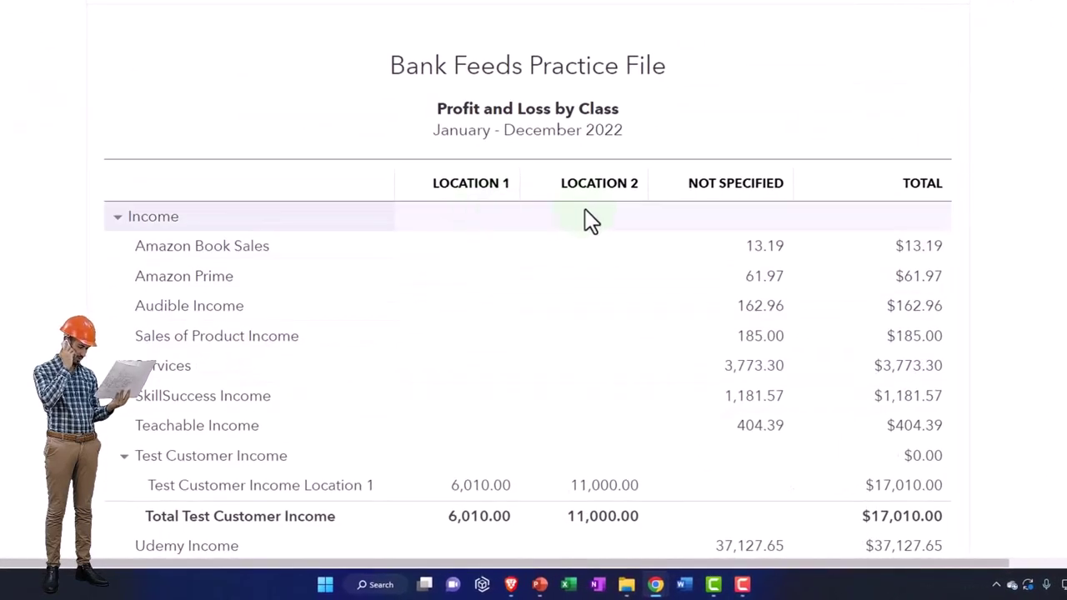
pyautogui.scroll(-1, 583, 219)
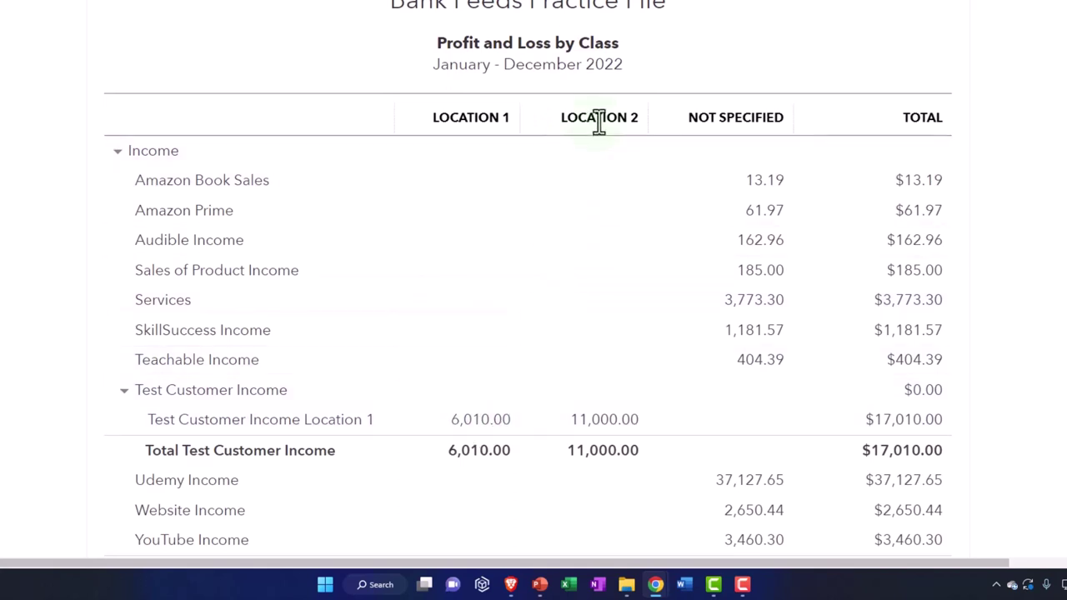
# Step: Open the transaction report behind the Location 2 class amount of Test Customer Income Location 1
pyautogui.click(638, 430)
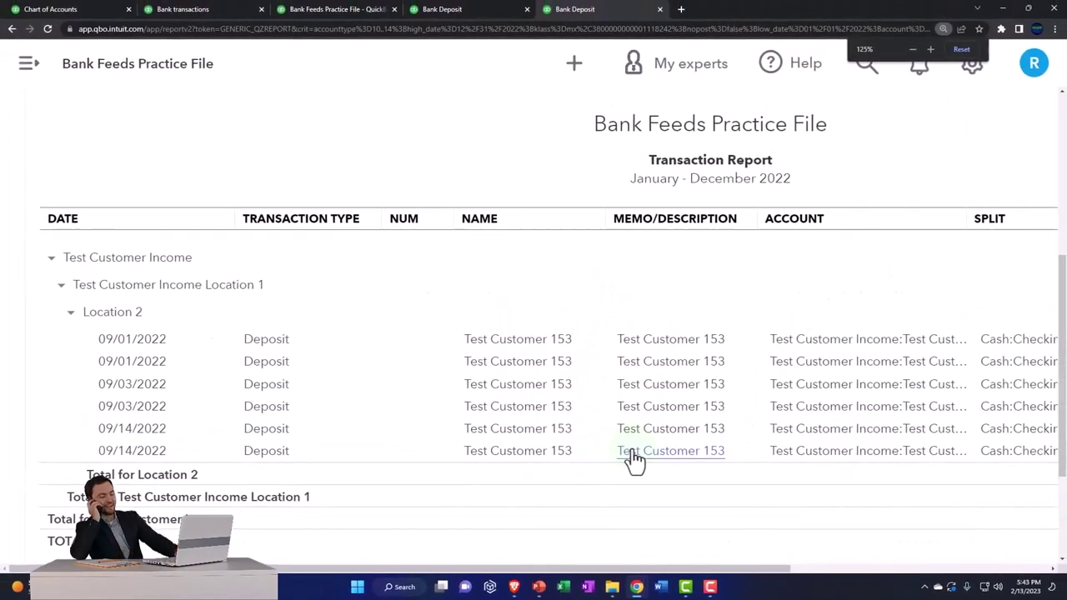
pyautogui.hotkey('ctrl', '-')
pyautogui.hotkey('ctrl', '-')
pyautogui.hotkey('ctrl', '-')
# Step: Reassign the first 09/01/2022 deposit of $3,000.00 to the account Test Customer Income Location 2 and save it
pyautogui.click(876, 299)
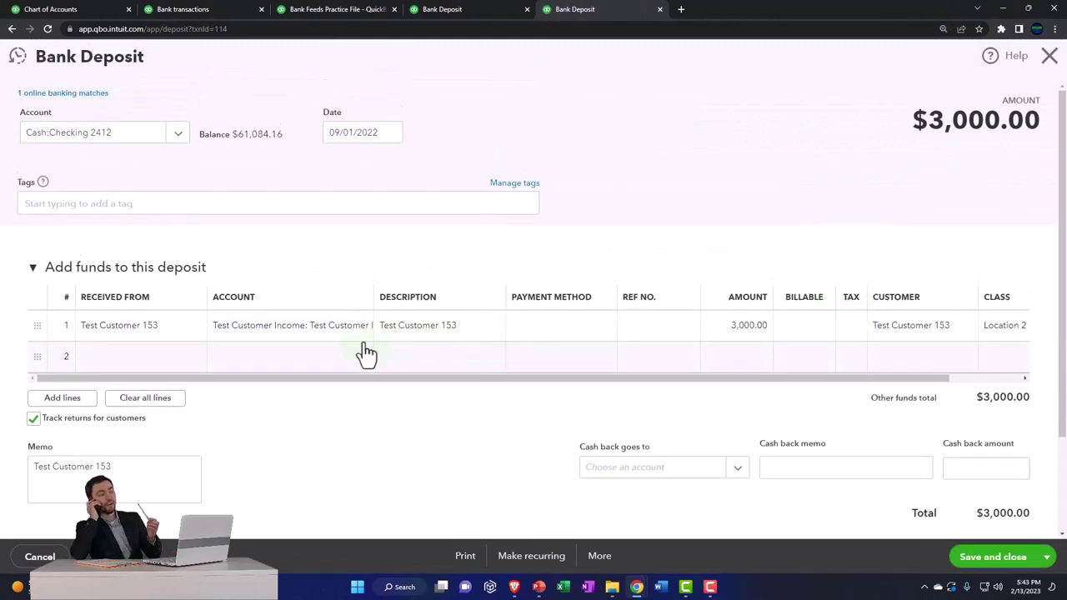
pyautogui.click(188, 332)
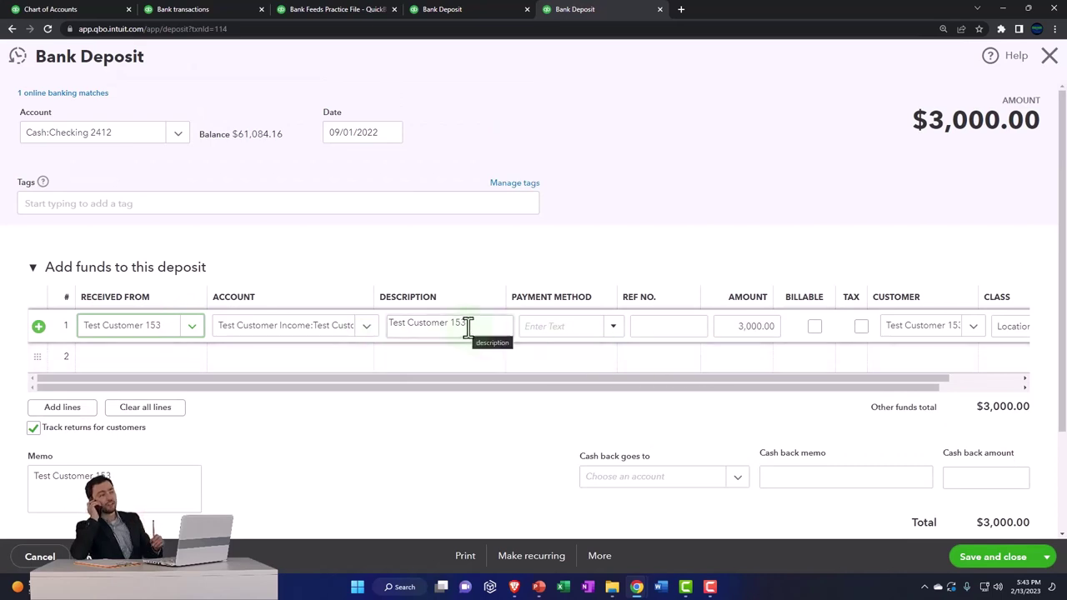
pyautogui.click(364, 327)
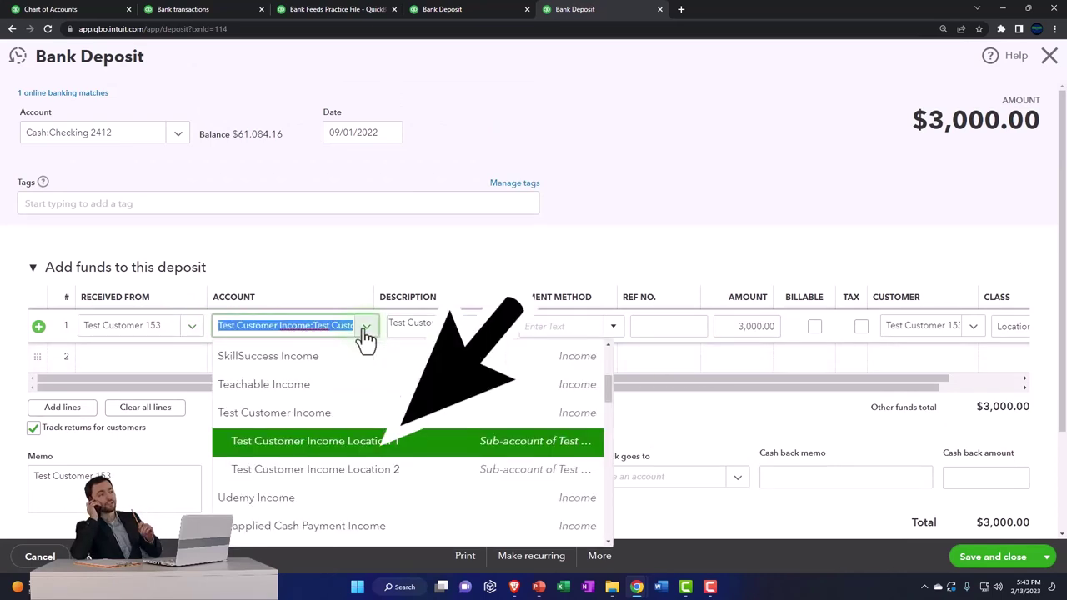
pyautogui.click(365, 469)
pyautogui.click(1006, 565)
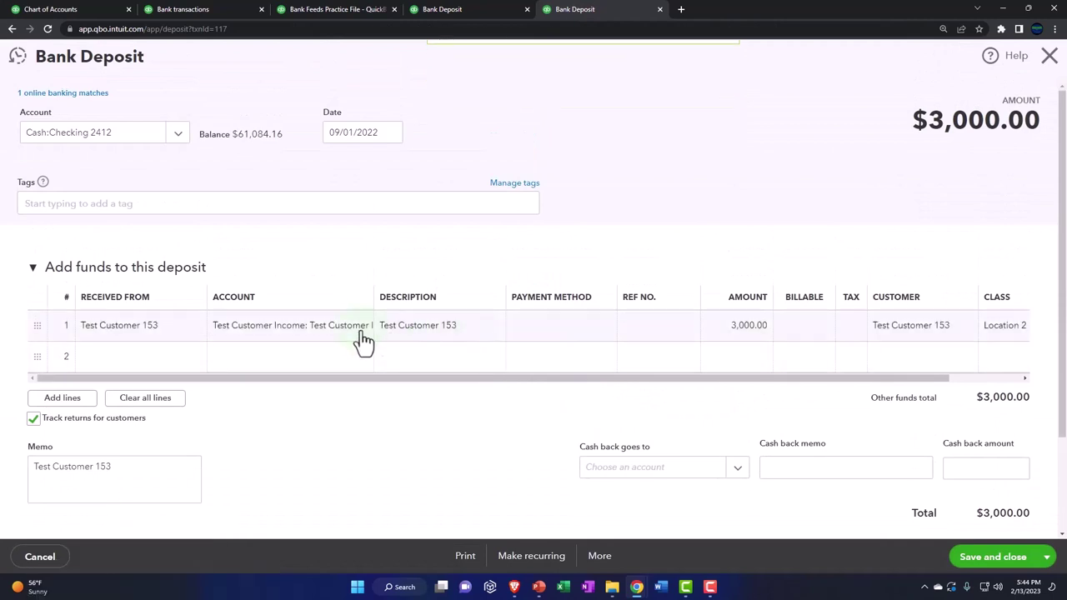
# Step: Change the second 09/01/2022 deposit's account to Test Customer Income Location 2 and save the $3,000.00 deposit
pyautogui.click(362, 331)
pyautogui.click(364, 333)
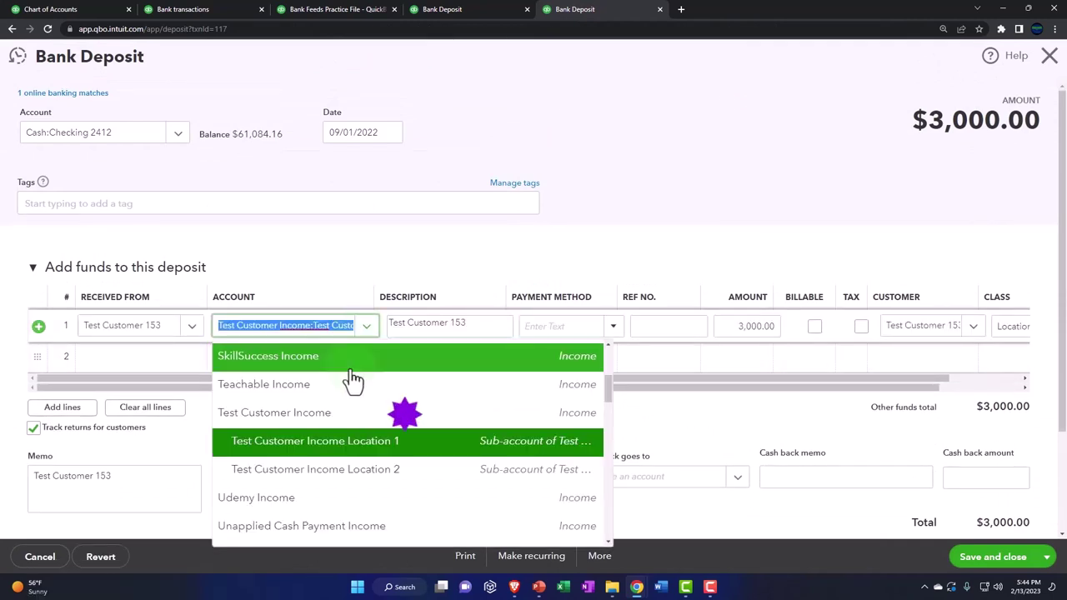
pyautogui.click(336, 470)
pyautogui.click(967, 560)
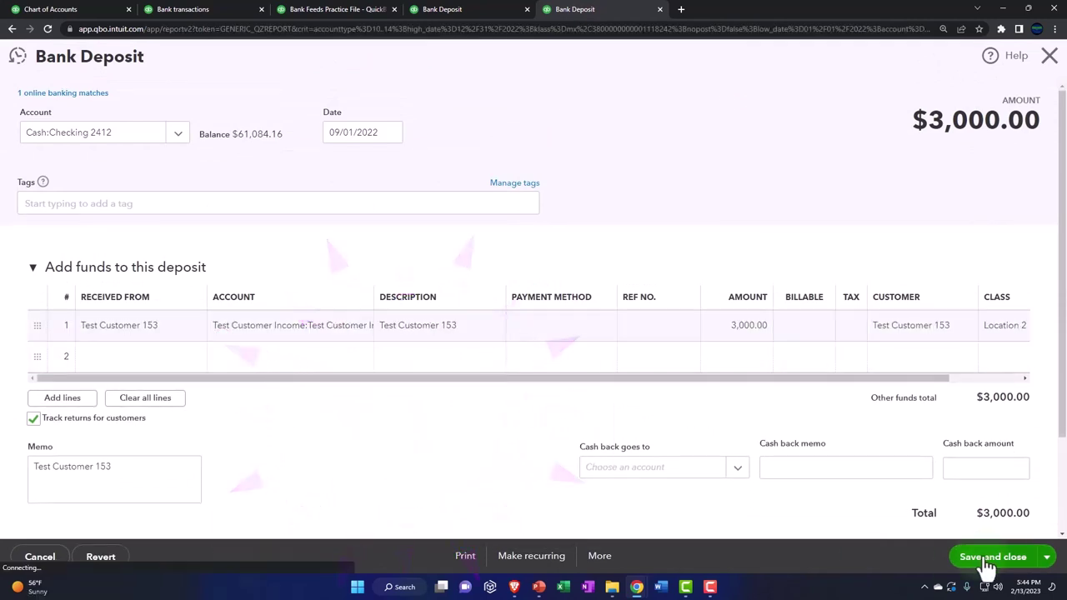
# Step: Open the first 09/03/2022 deposit of $1,000.00, set its account to Test Customer Income Location 2, and save it
pyautogui.click(761, 352)
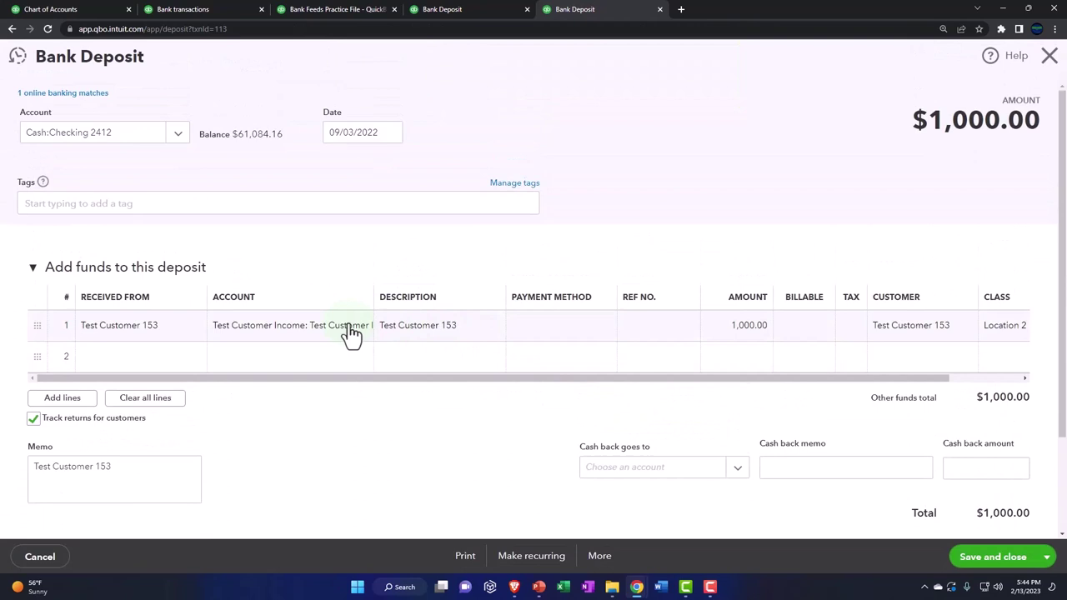
pyautogui.click(352, 333)
pyautogui.click(362, 336)
pyautogui.click(406, 472)
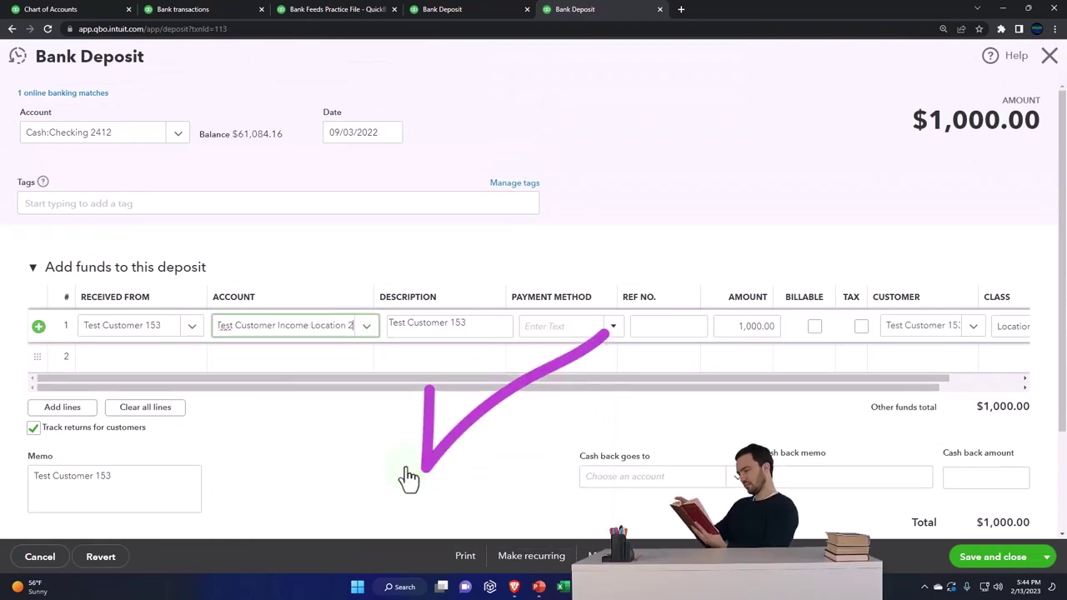
pyautogui.click(1011, 565)
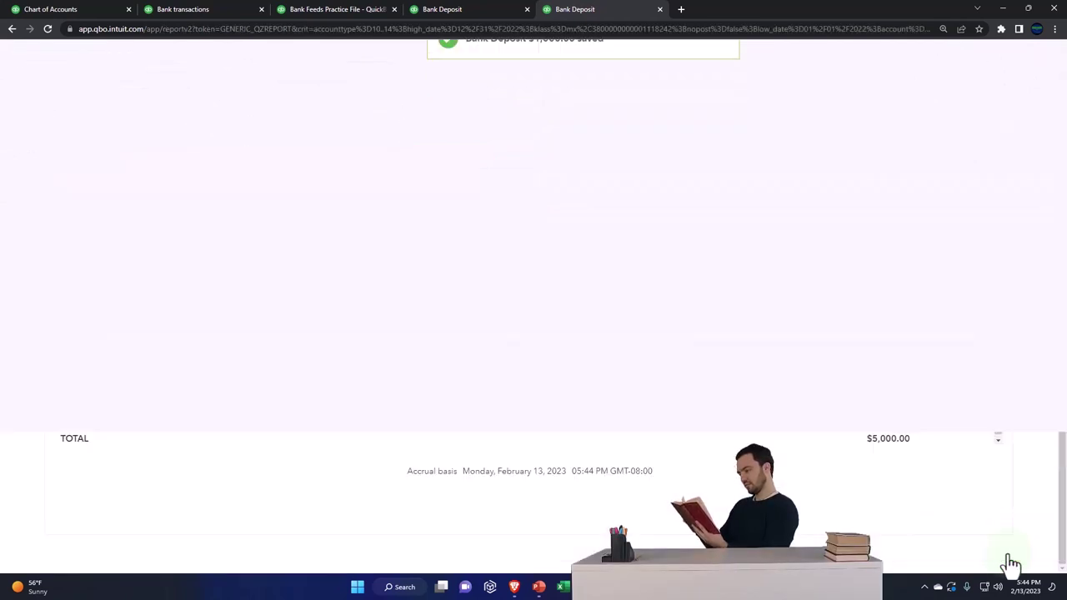
# Step: Open the remaining 09/03/2022 deposit of $1,000.00 and set its account to Test Customer Income Location 2
pyautogui.click(650, 373)
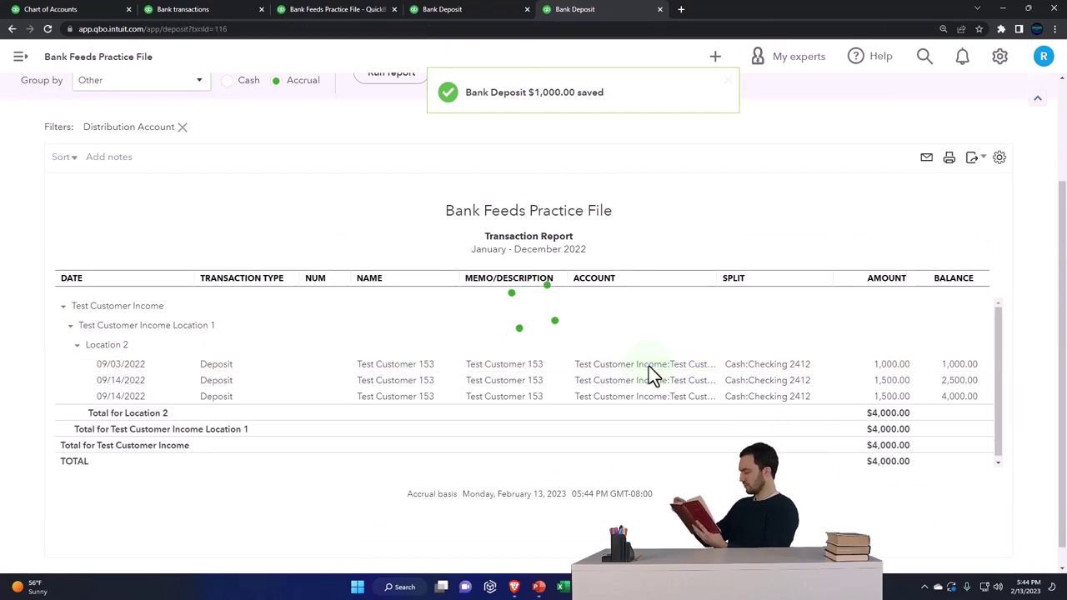
pyautogui.click(351, 329)
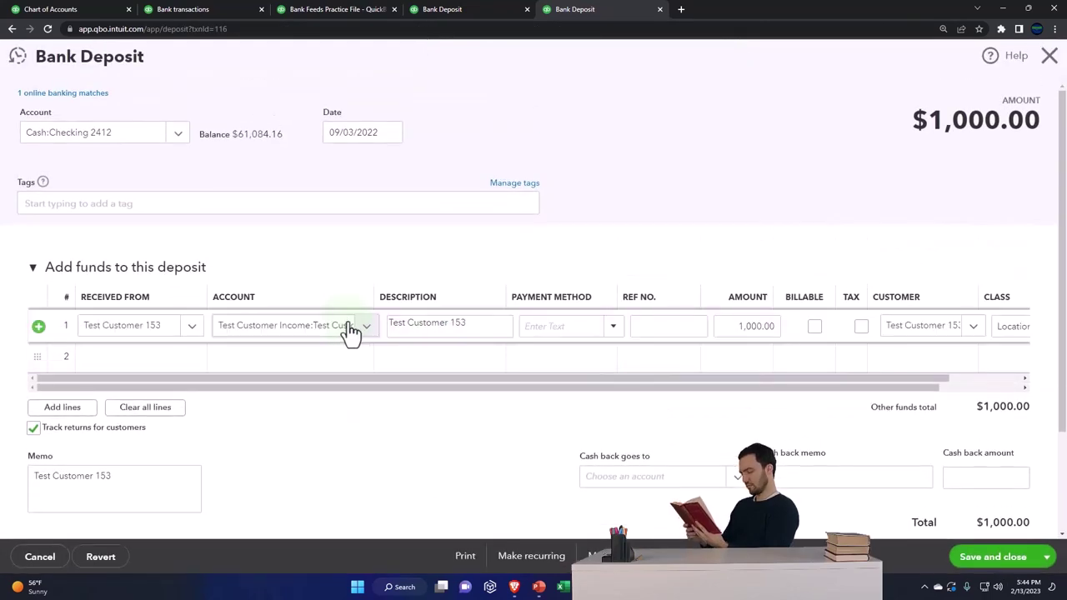
pyautogui.click(366, 330)
pyautogui.click(362, 470)
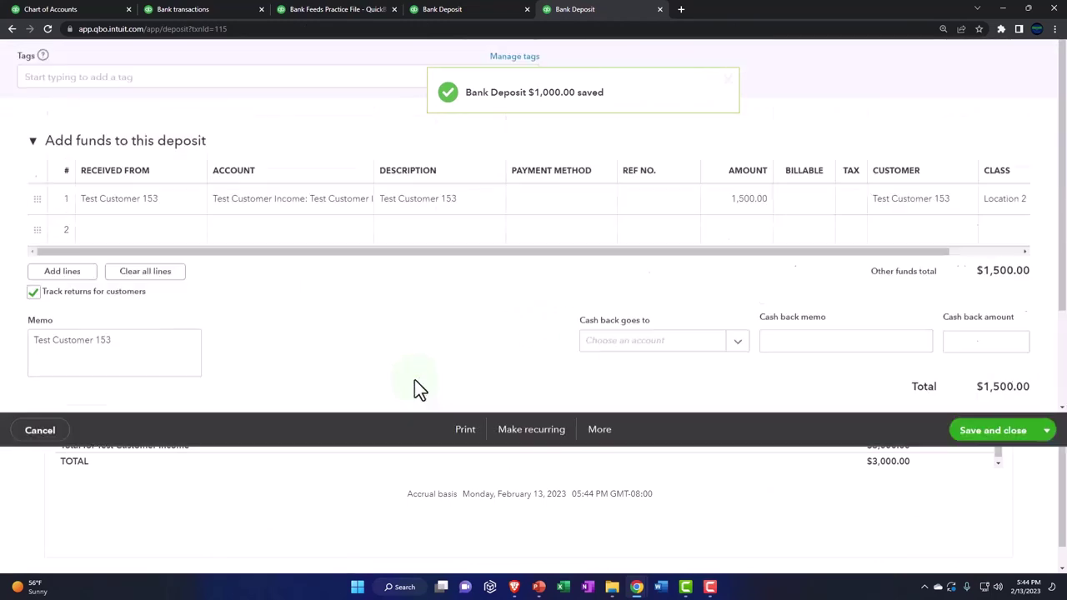
# Step: Set the first 09/14/2022 deposit of $1,500.00 to the account Test Customer Income Location 2 and save it
pyautogui.click(369, 330)
pyautogui.click(372, 336)
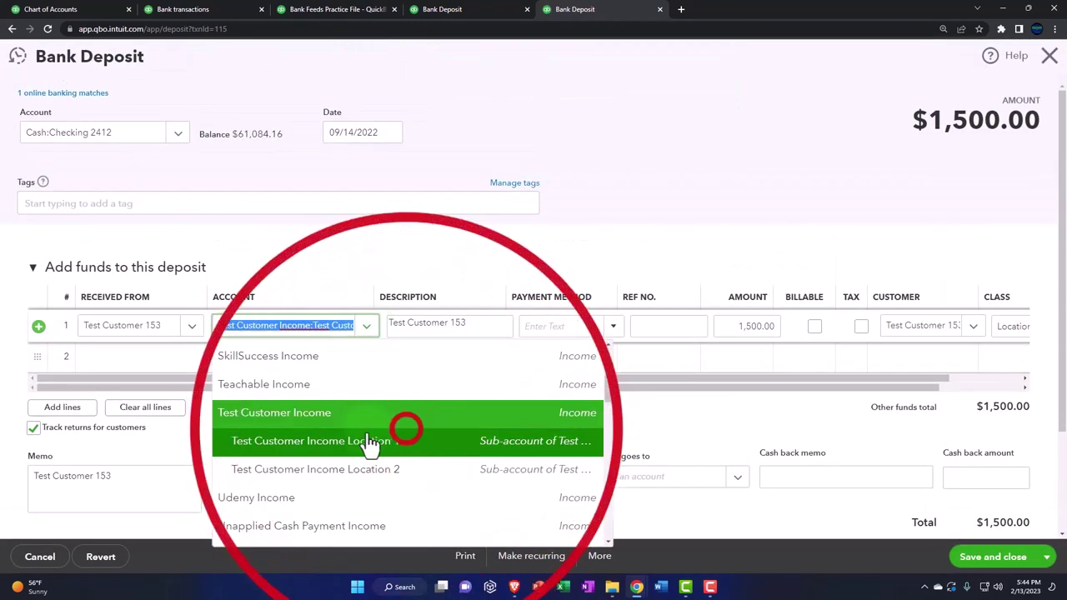
pyautogui.click(369, 470)
pyautogui.click(1006, 564)
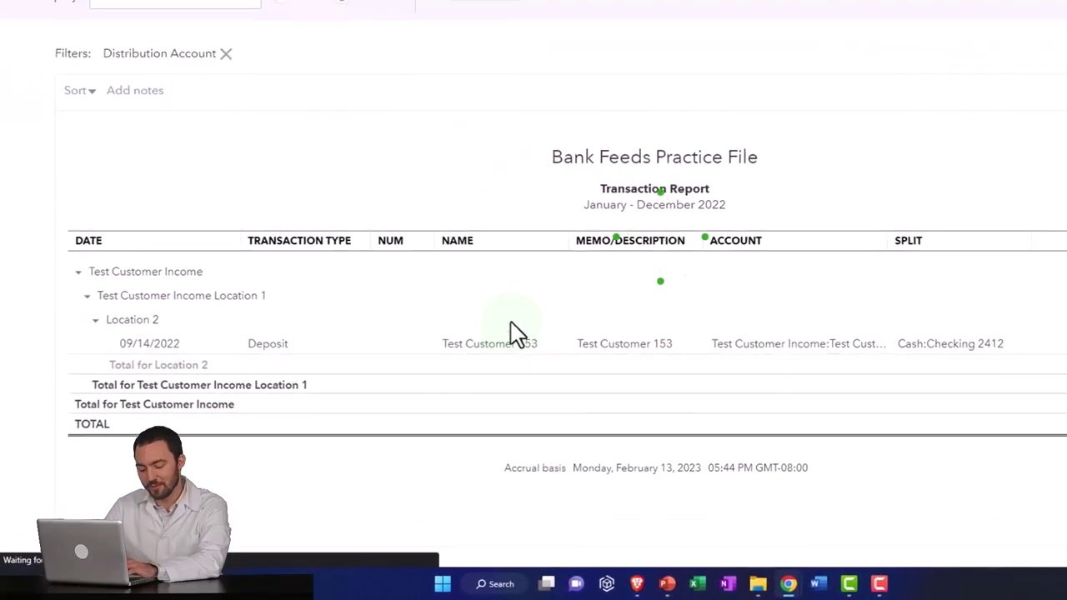
# Step: Move the last remaining 09/14/2022 deposit of $1,500.00 to the account Test Customer Income Location 2 and save it
pyautogui.click(514, 336)
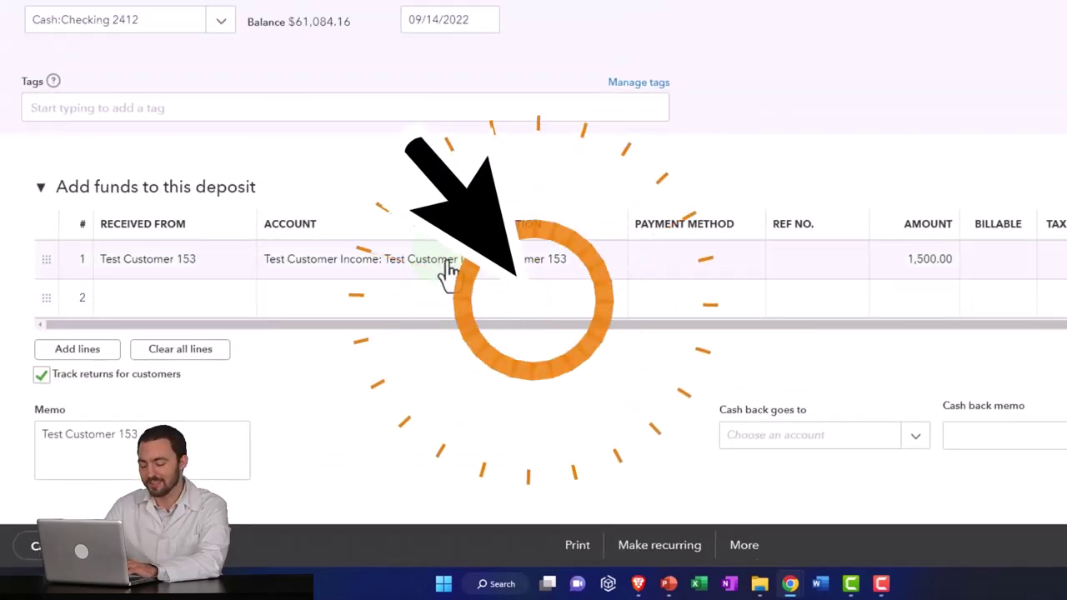
pyautogui.click(449, 267)
pyautogui.click(448, 436)
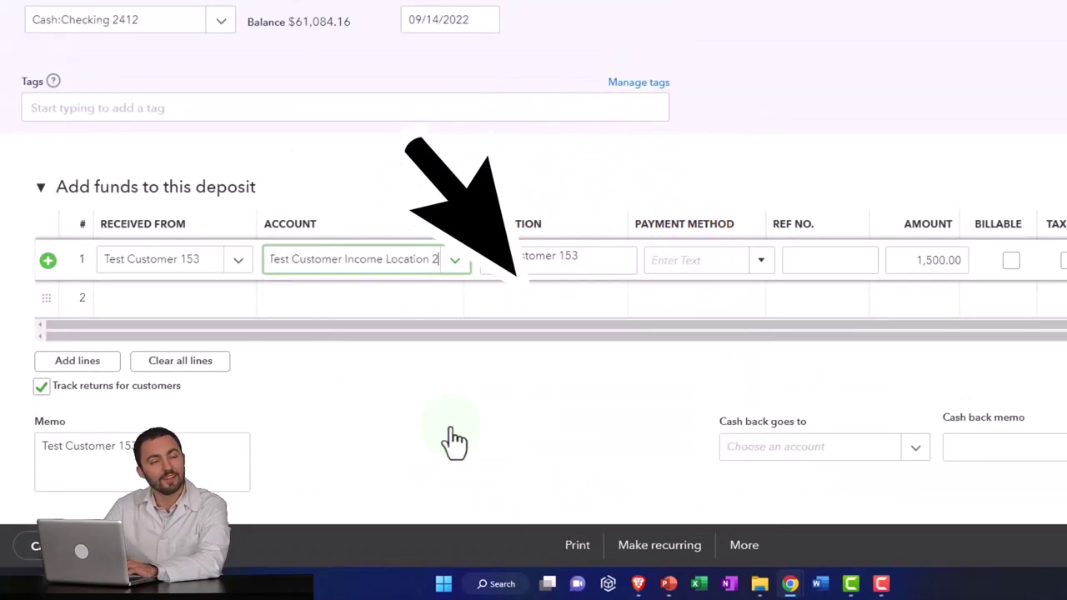
pyautogui.hotkey('ctrl', 'alt', 'd')
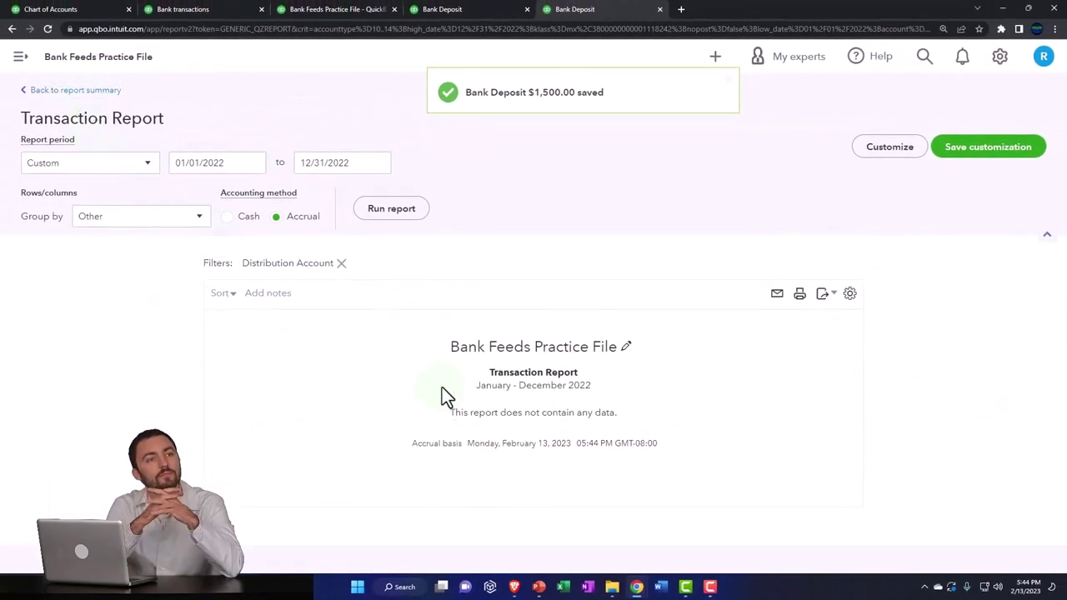
# Step: Return to the Profit and Loss by Class report and compare the Test Customer Income group collapsed and expanded
pyautogui.click(98, 92)
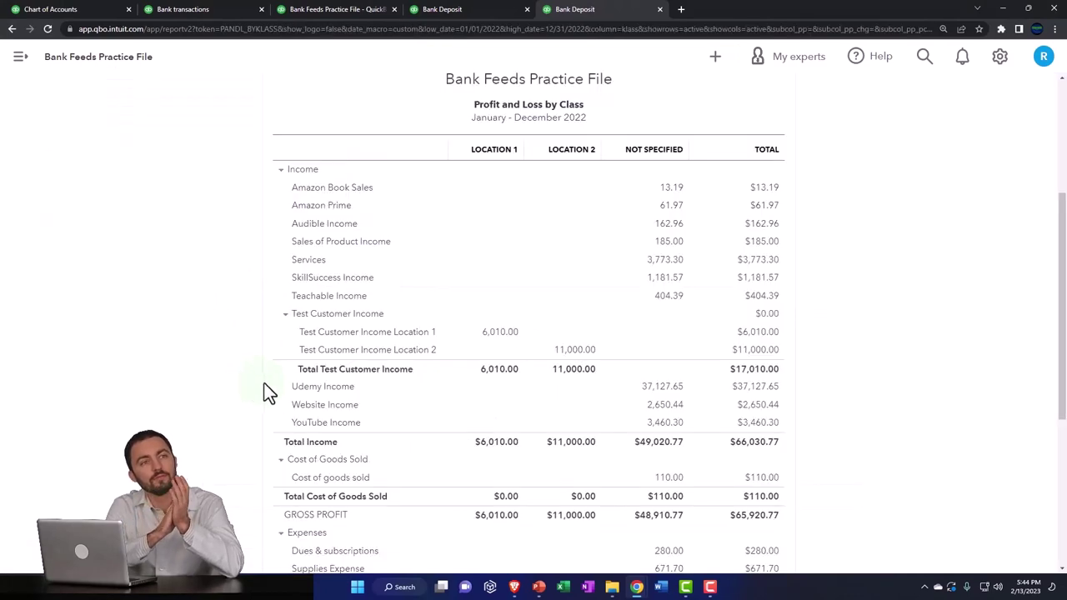
pyautogui.hotkey('ctrl', '+')
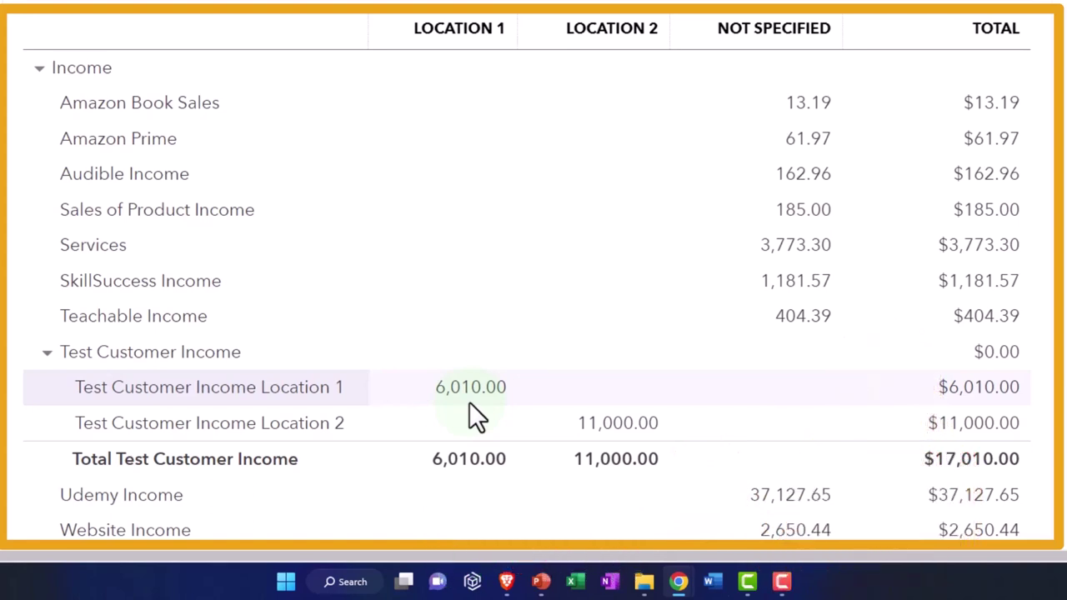
pyautogui.click(45, 355)
pyautogui.click(46, 355)
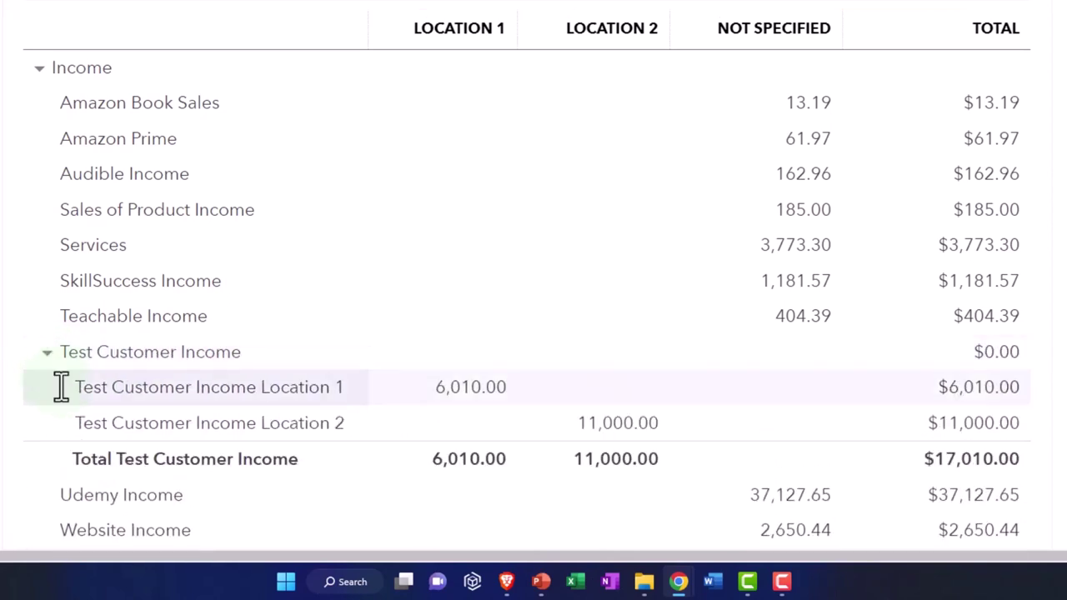
pyautogui.click(48, 354)
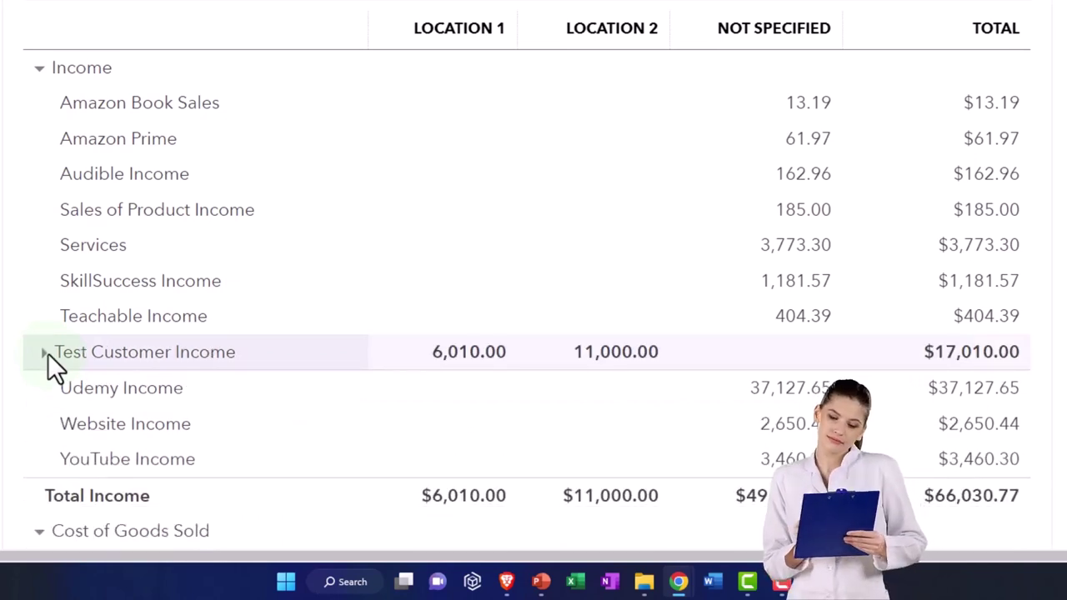
pyautogui.click(47, 353)
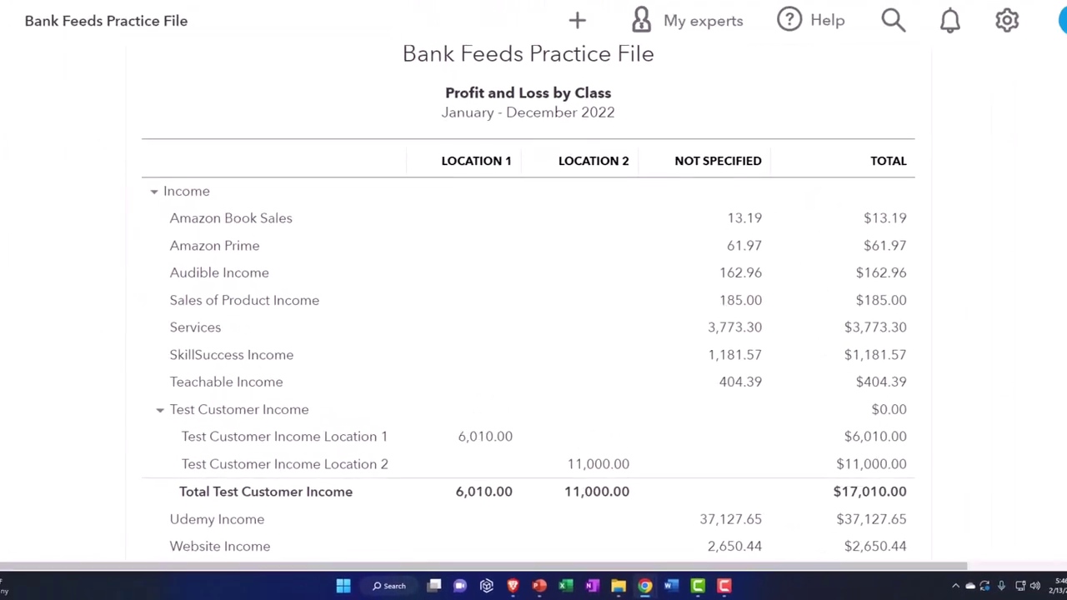
# Step: Switch to the bank transactions page and open the list of bank rules down to its last entries
pyautogui.click(167, 7)
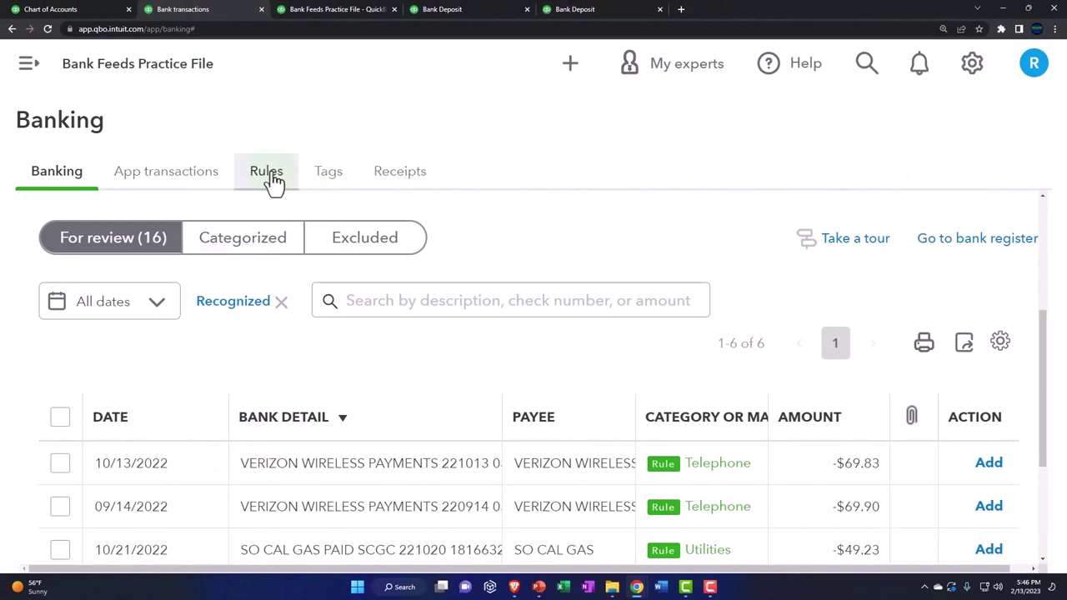
pyautogui.click(269, 175)
pyautogui.hotkey('ctrl', '+')
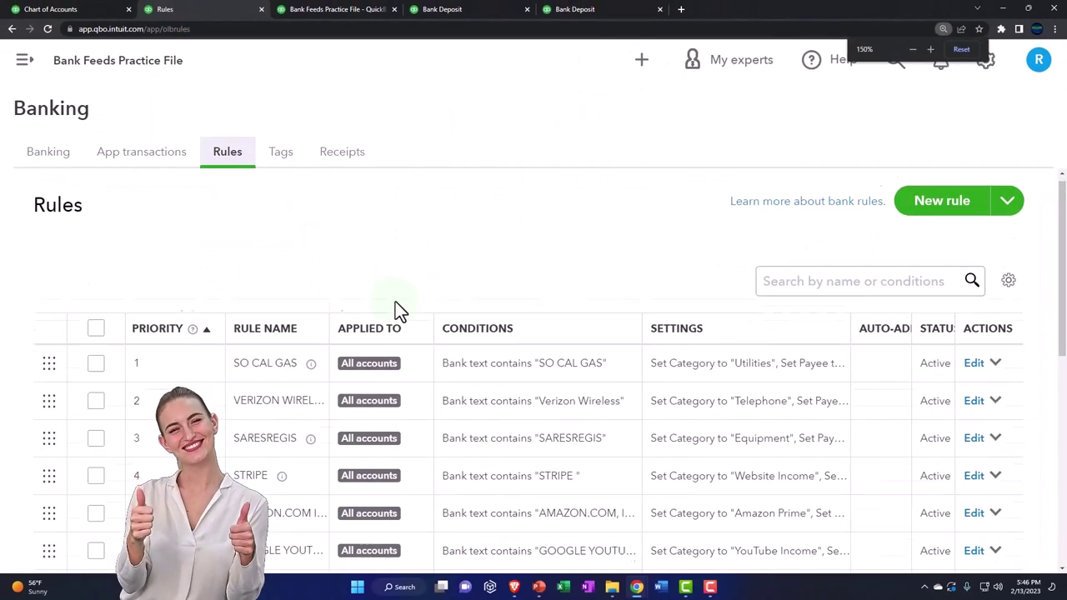
pyautogui.scroll(-6, 399, 313)
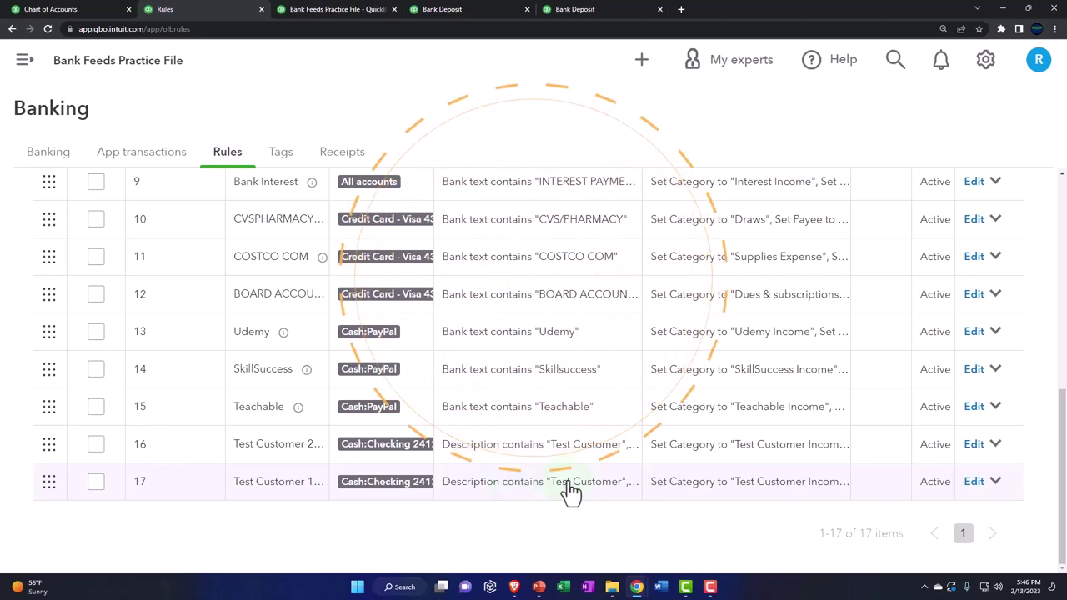
# Step: Edit the Test Customer 153 rule so its category is Test Customer Income Location 2, and save the rule
pyautogui.click(973, 482)
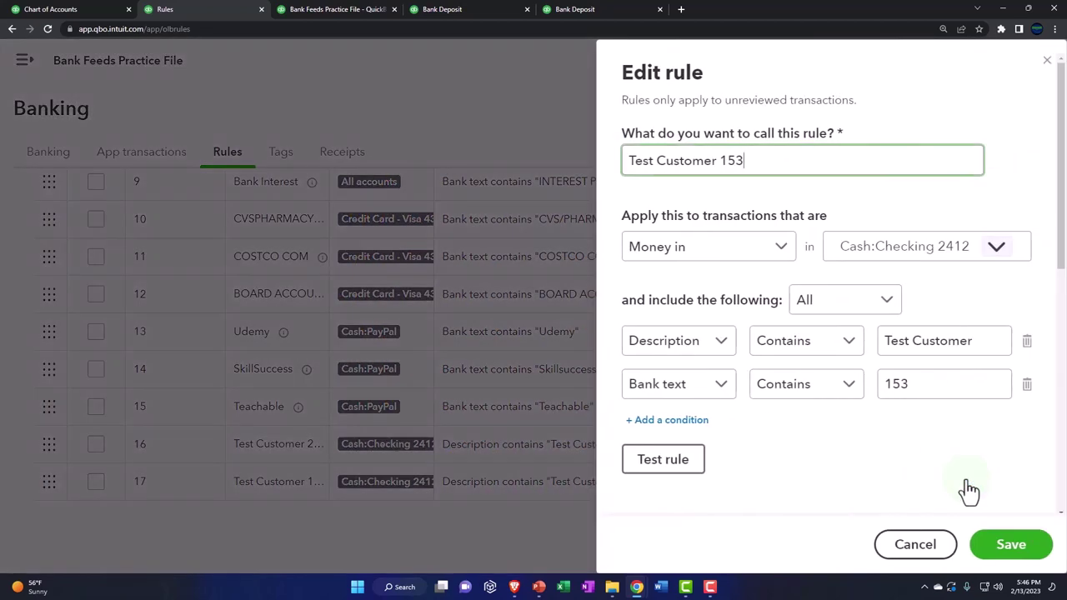
pyautogui.scroll(-3, 843, 448)
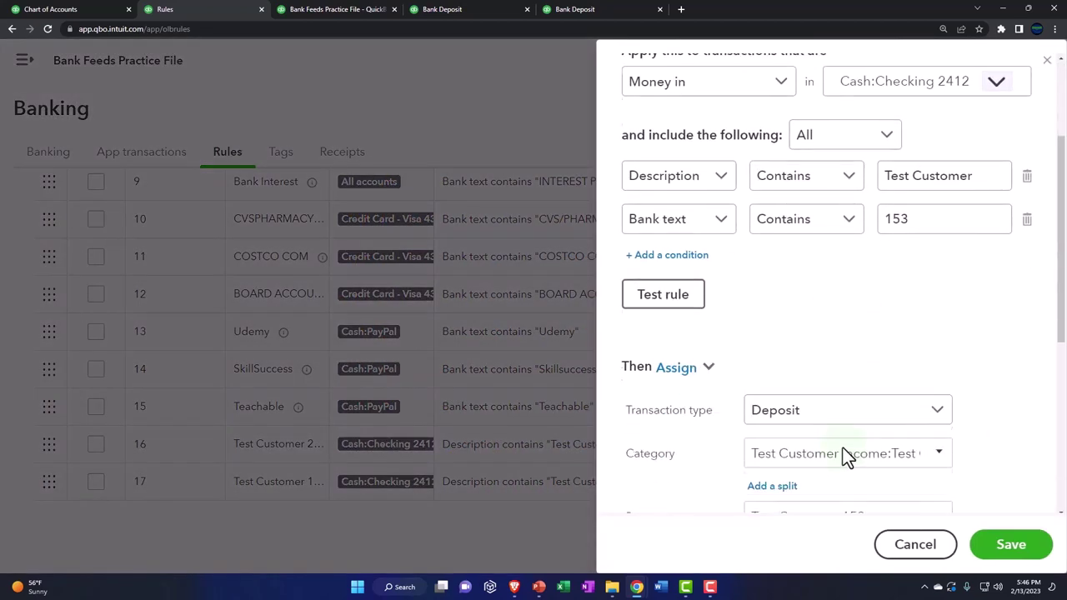
pyautogui.scroll(3, 844, 449)
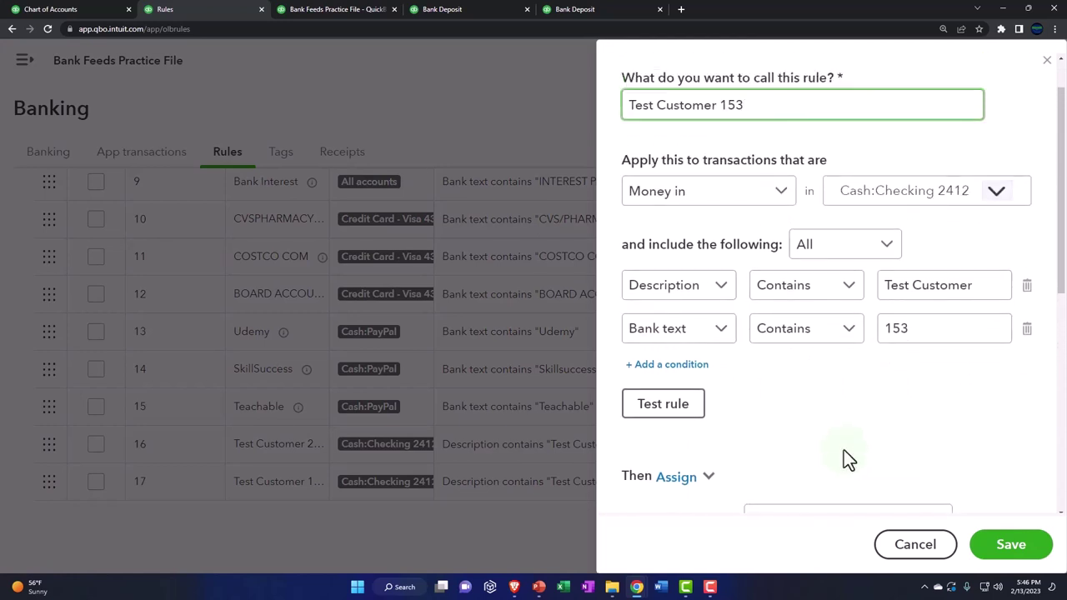
pyautogui.scroll(-5, 844, 450)
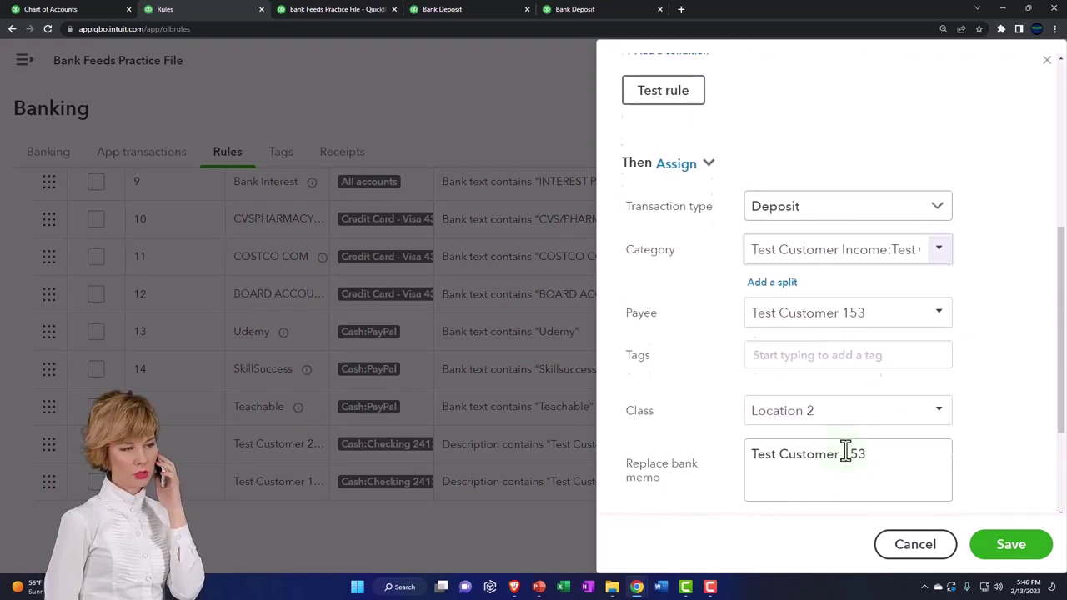
pyautogui.scroll(-1, 845, 451)
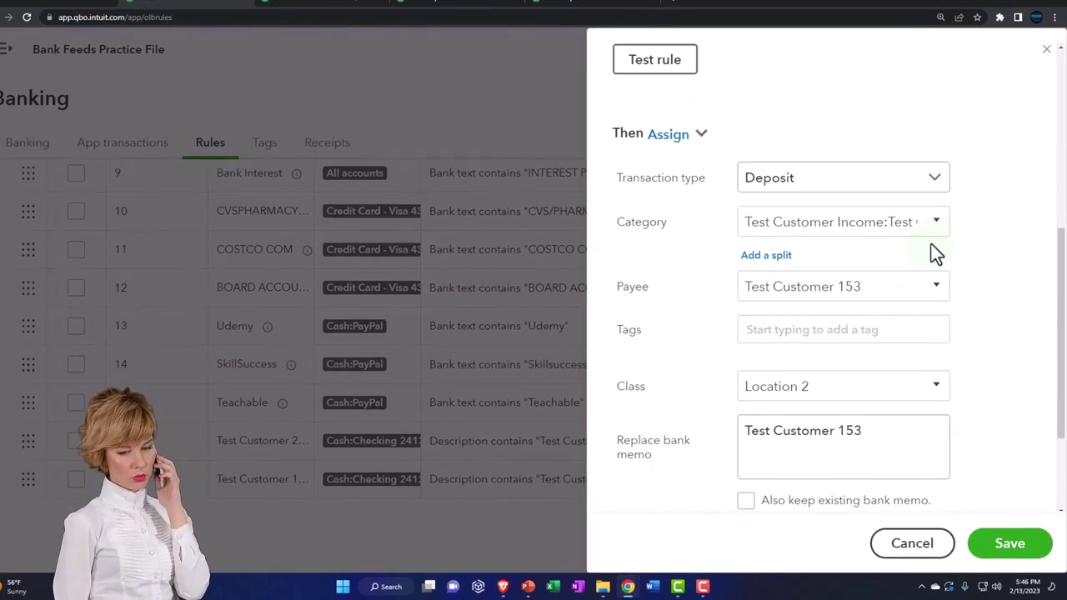
pyautogui.click(937, 230)
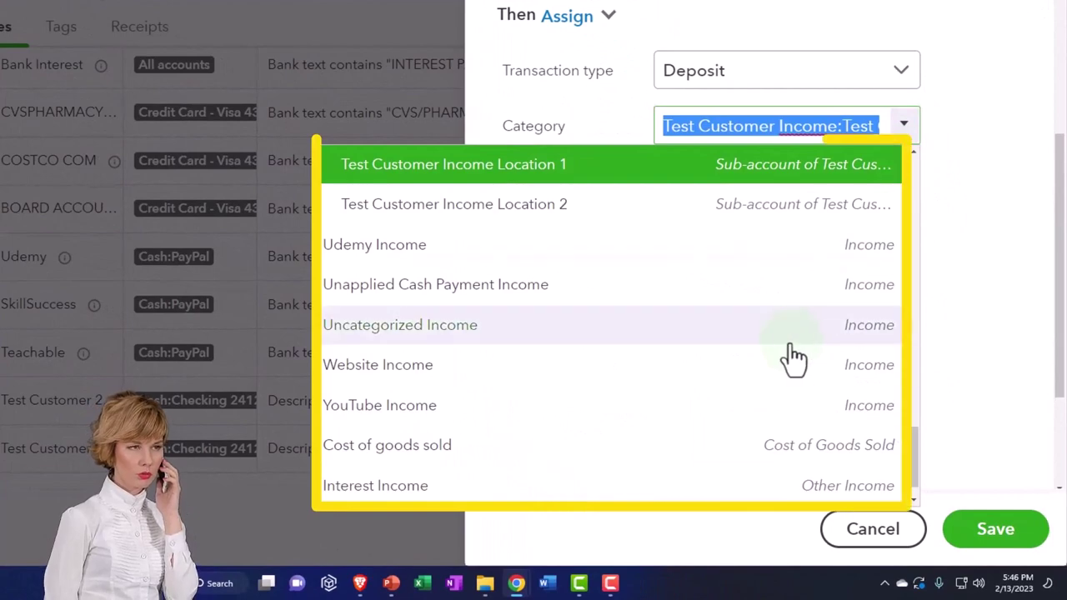
pyautogui.click(569, 212)
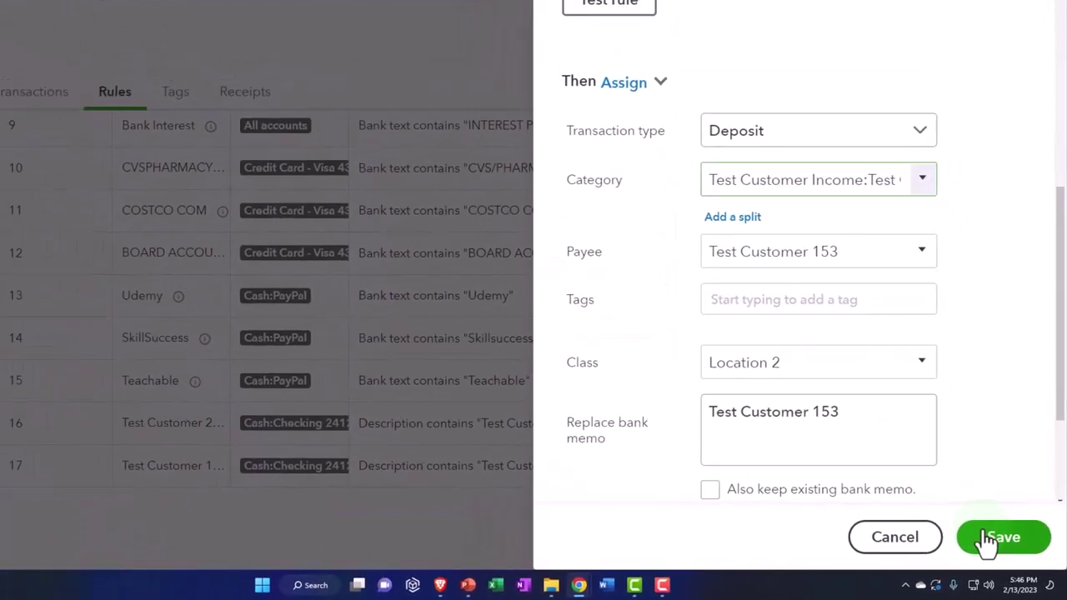
pyautogui.click(996, 528)
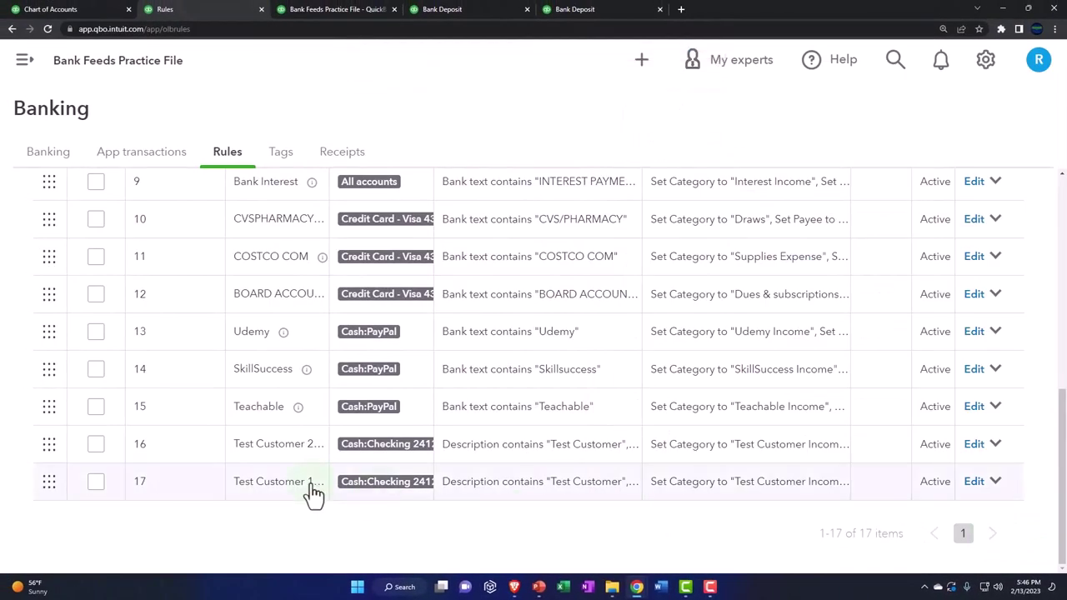
pyautogui.scroll(6, 314, 493)
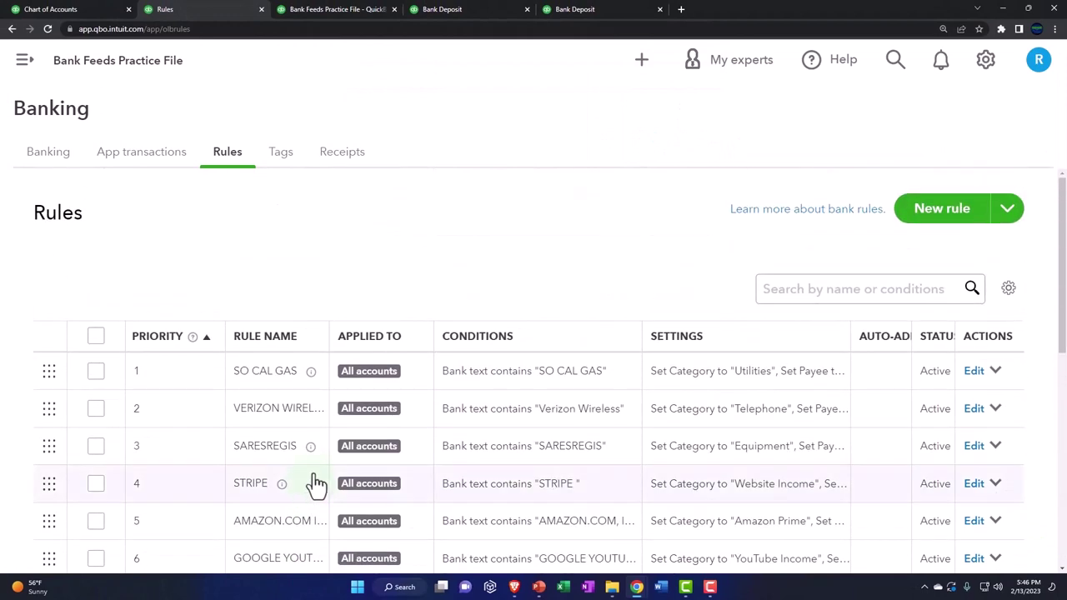